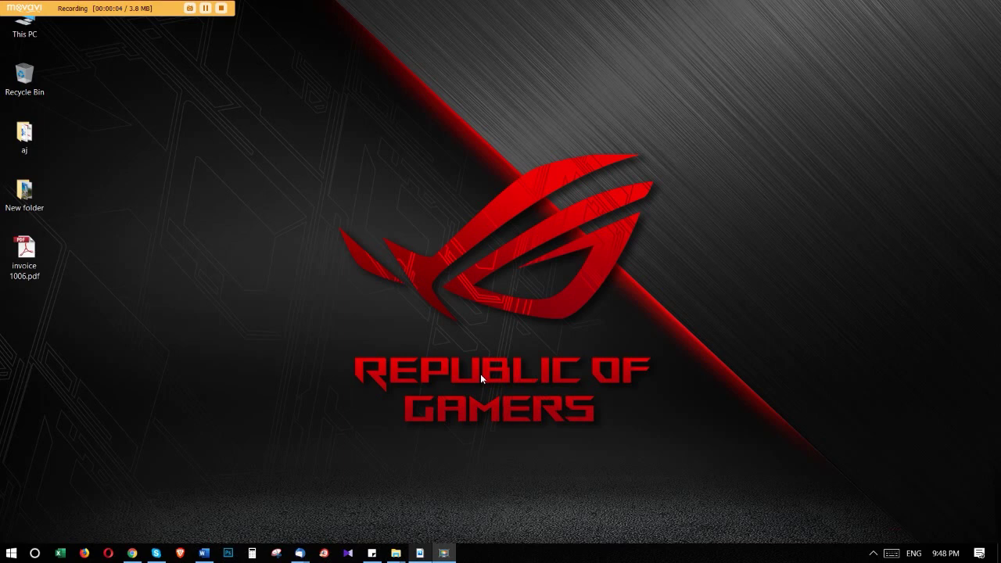
Open the %temp% folder from the Run dialog to list its 58 temporary items.
key(super)
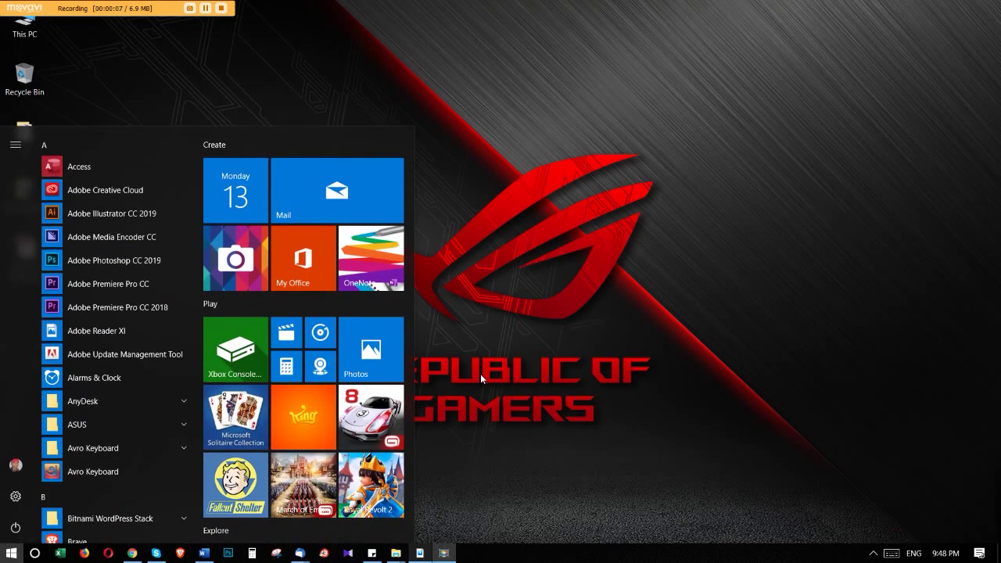
text(run)
key(Return)
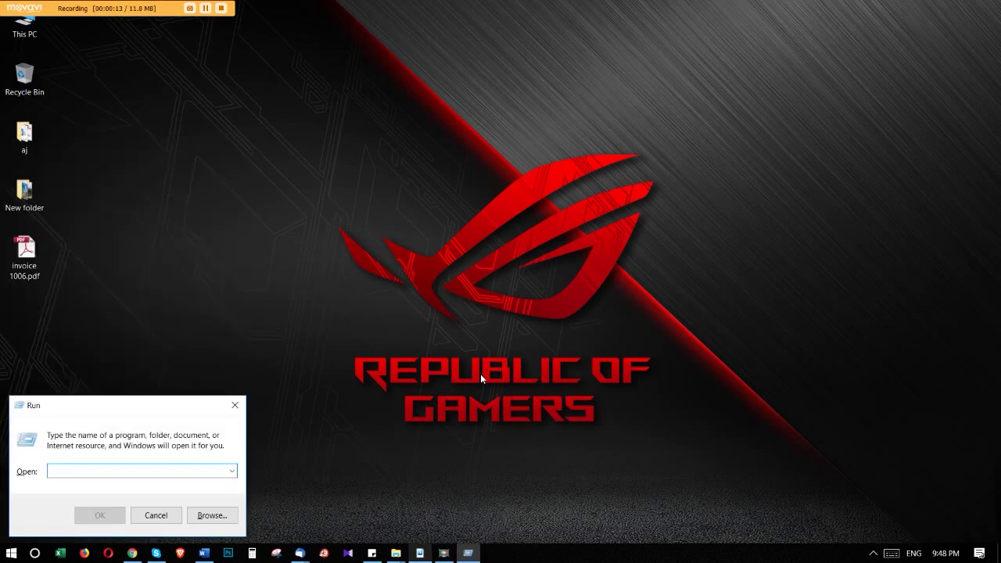
text(%temp%)
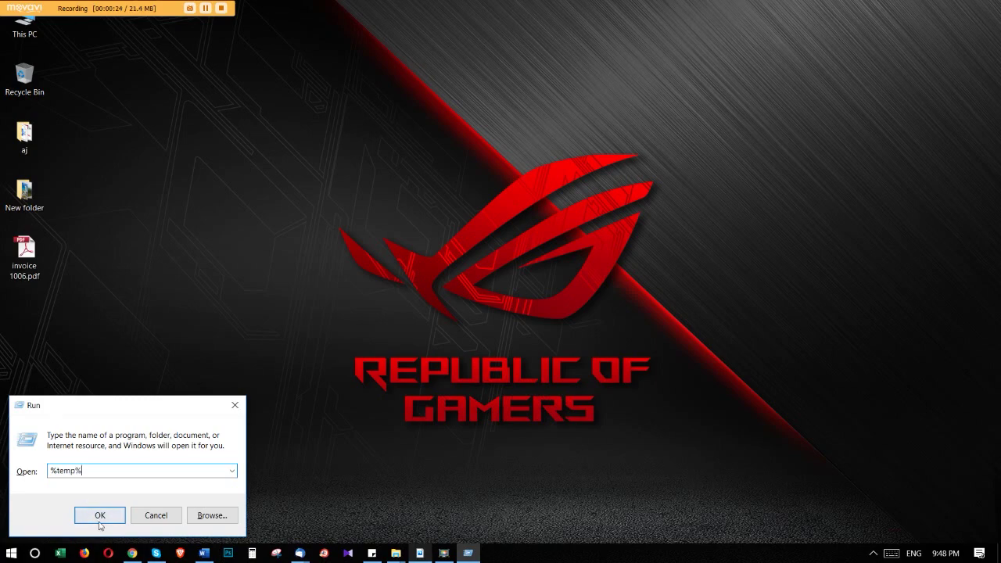
click(99, 521)
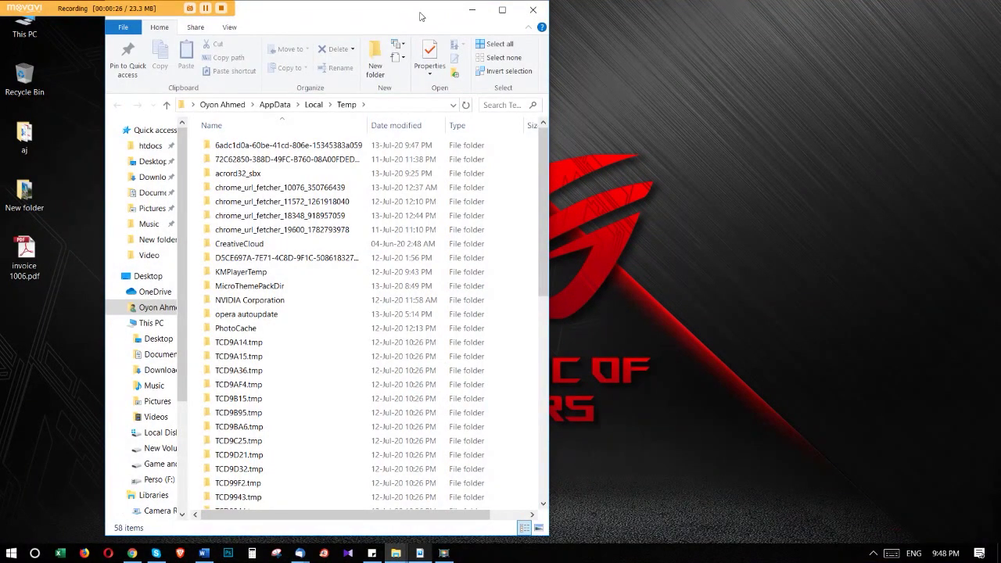
Select every item in the Temp folder.
drag(419, 16, 585, 15)
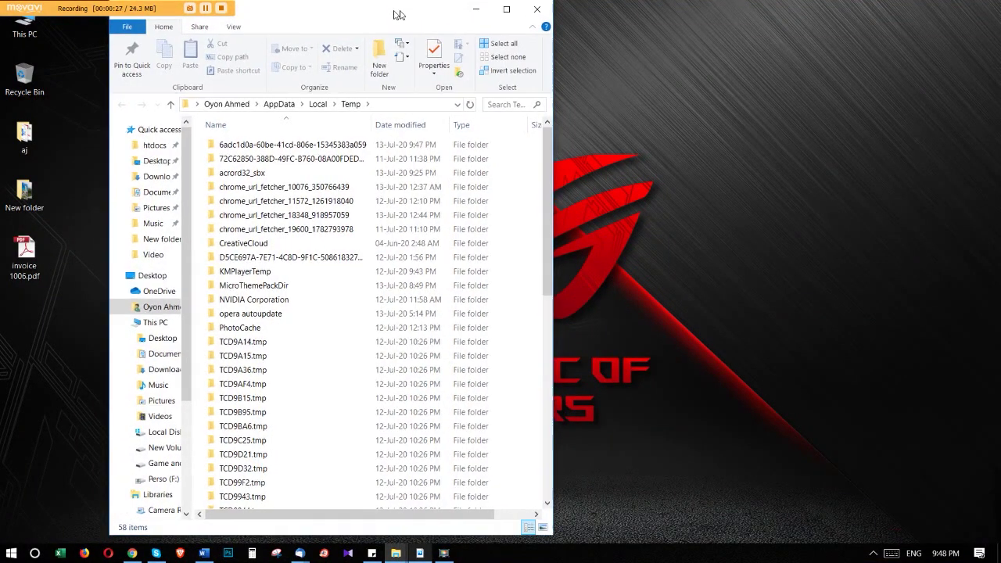
scroll(525, 227, down, 3)
scroll(526, 232, down, 6)
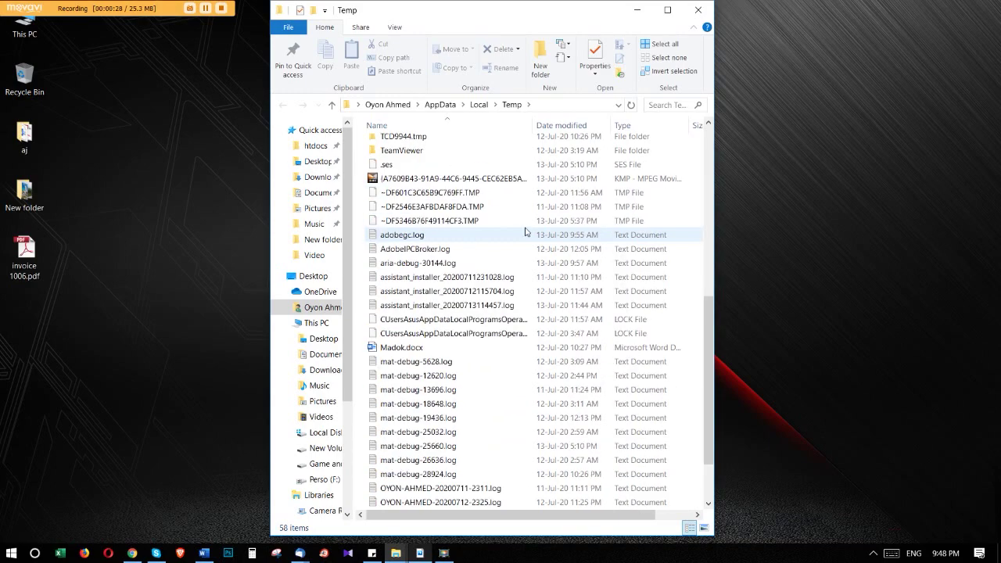
scroll(528, 232, down, 2)
scroll(547, 231, up, 6)
scroll(551, 229, up, 5)
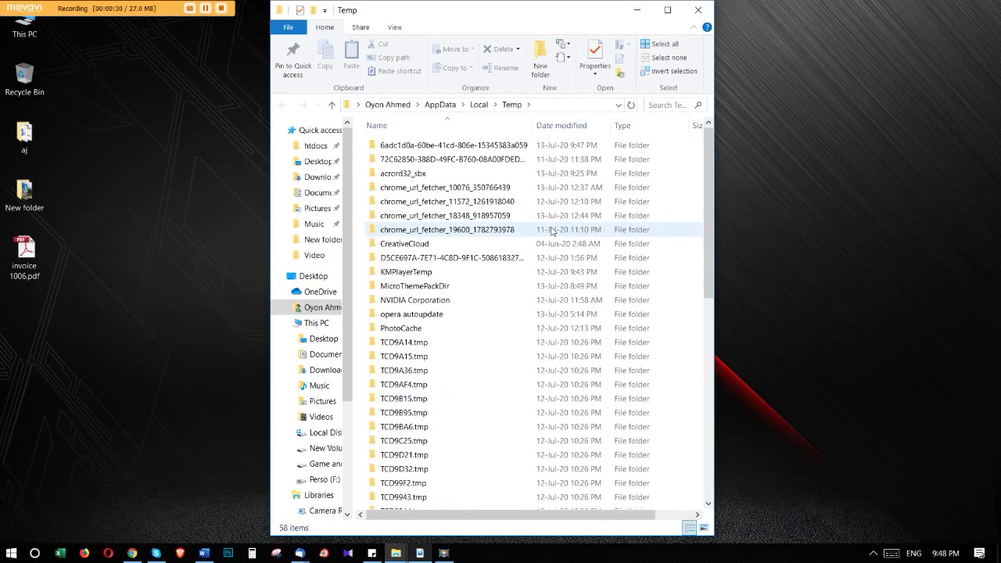
key(ctrl+a)
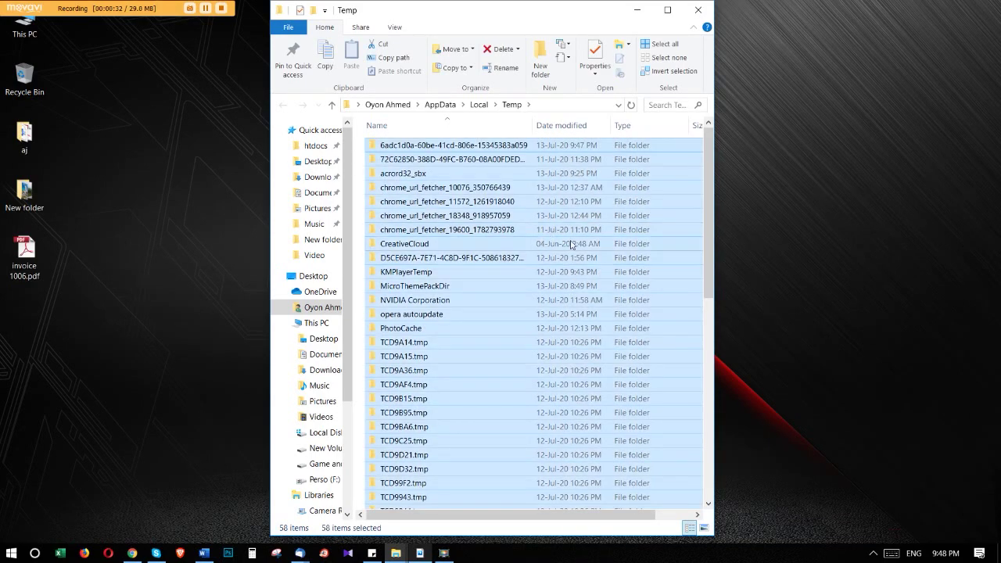
scroll(506, 270, down, 4)
scroll(506, 270, down, 5)
scroll(506, 270, up, 8)
Delete the selected temp items, skipping locked ones and granting administrator permission.
key(Delete)
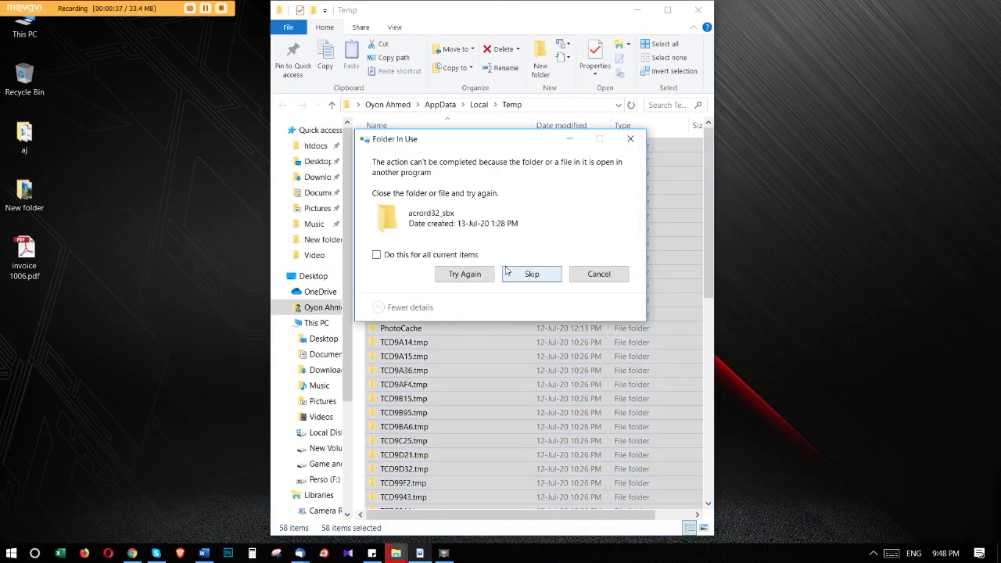
click(427, 258)
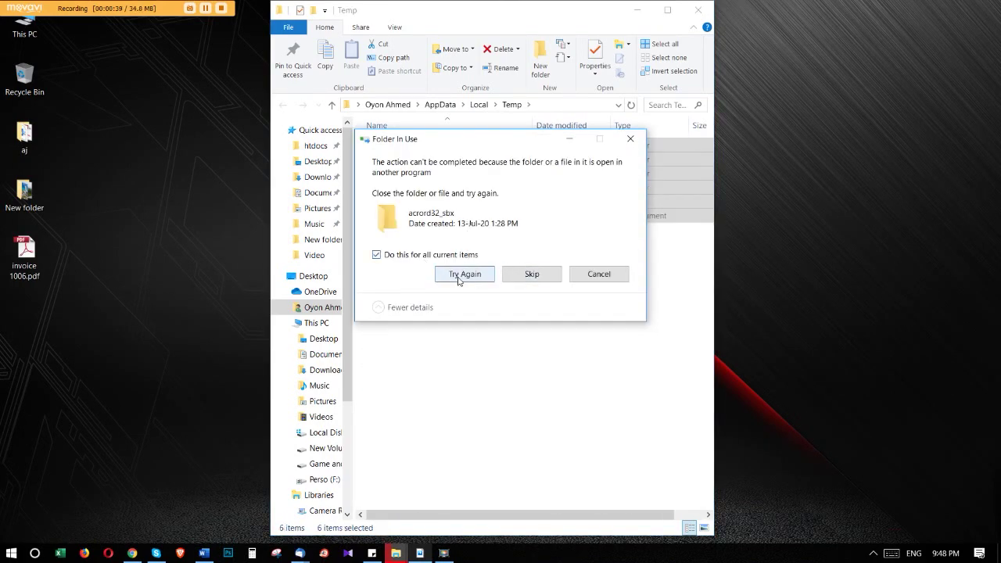
click(460, 278)
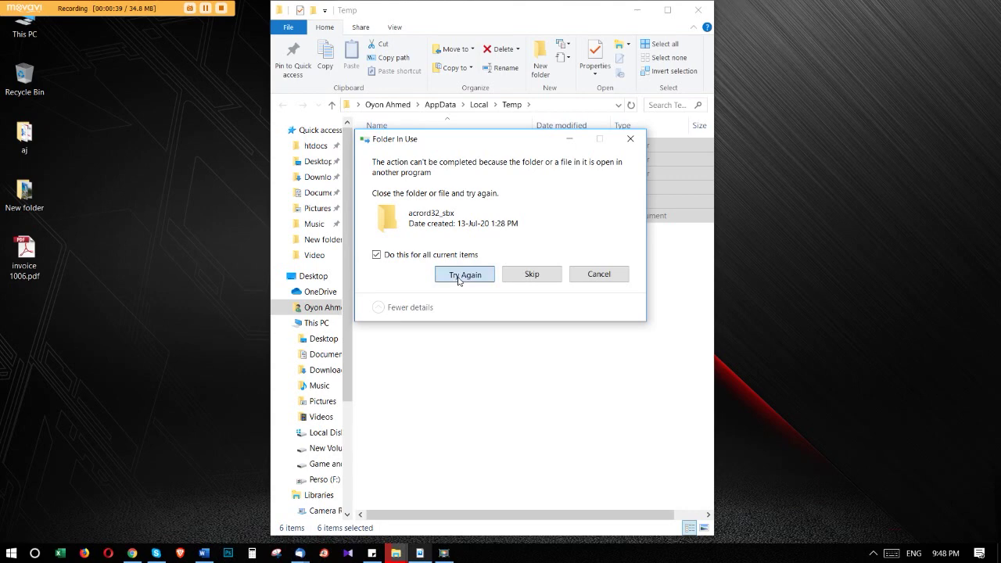
click(422, 257)
click(543, 280)
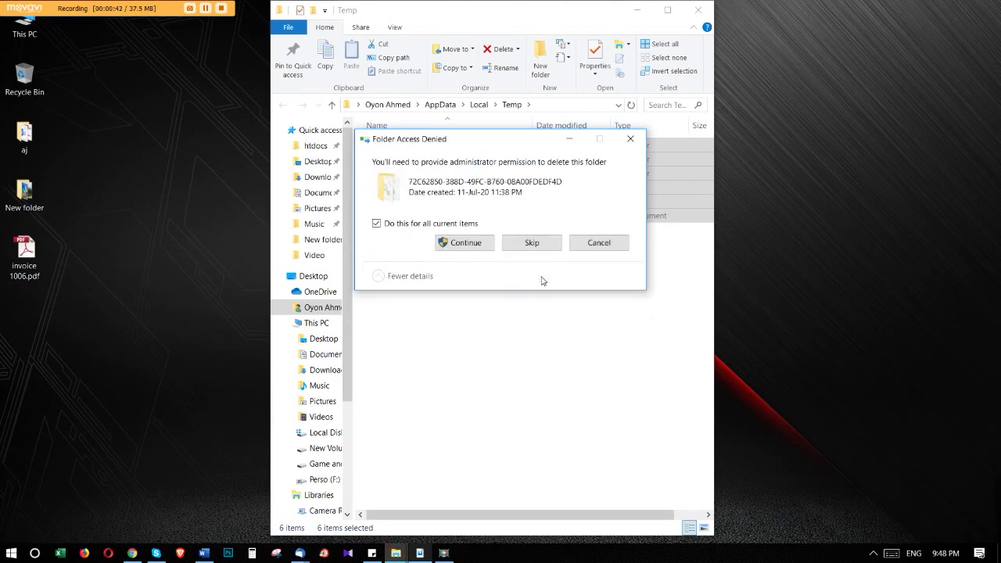
click(453, 243)
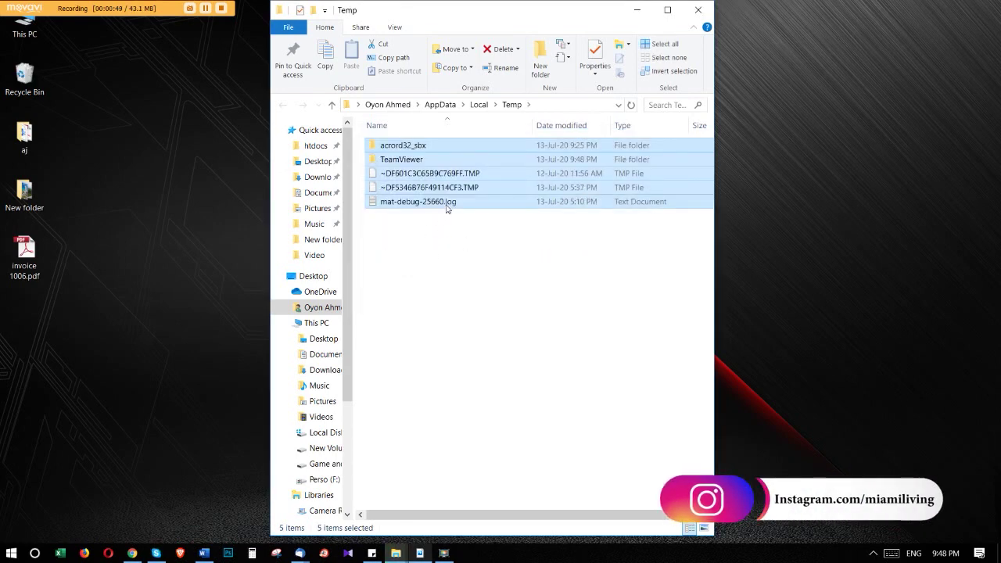
Permanently delete the five leftover Temp items, skipping those still in use.
key(shift+Delete)
key(Return)
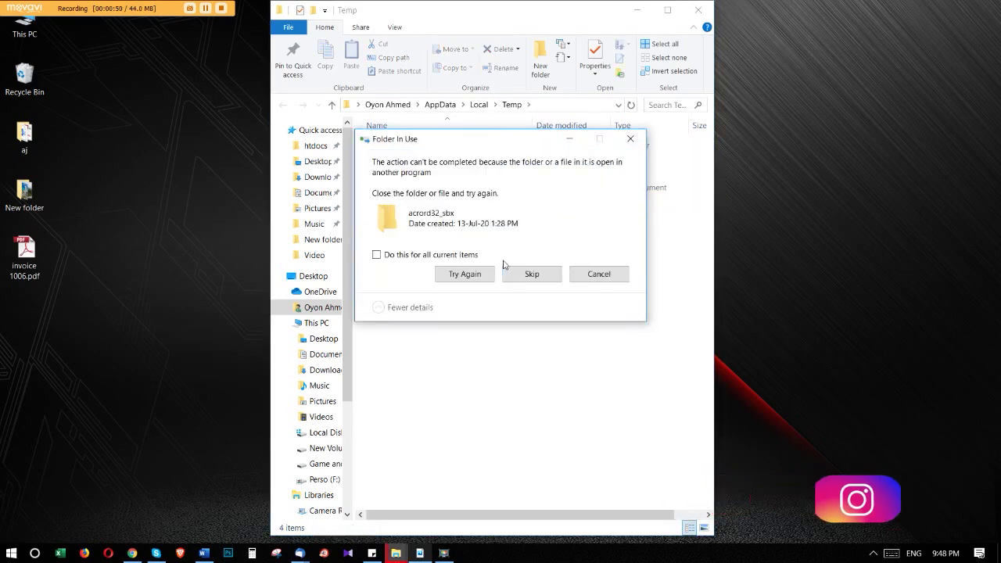
click(521, 274)
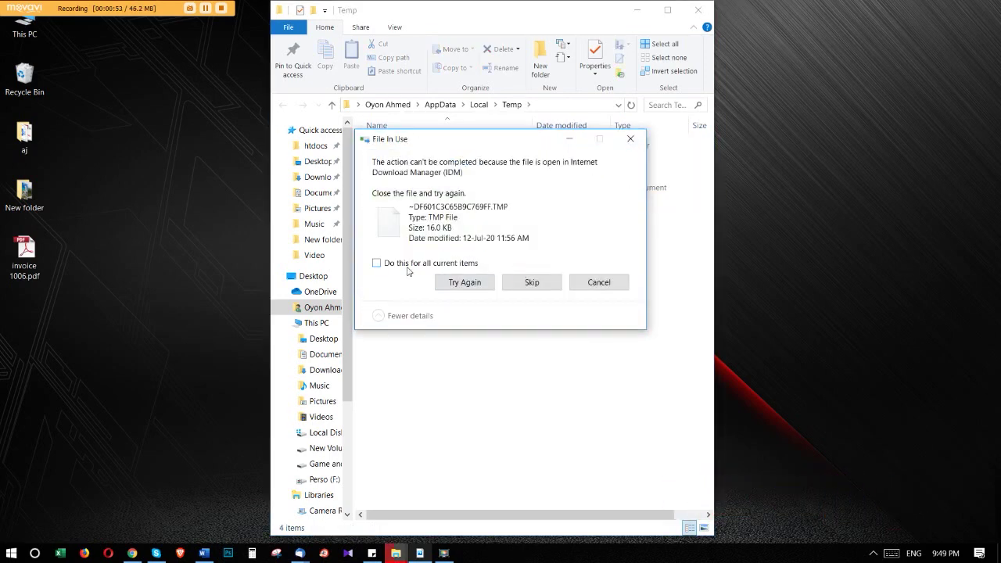
click(407, 266)
click(545, 286)
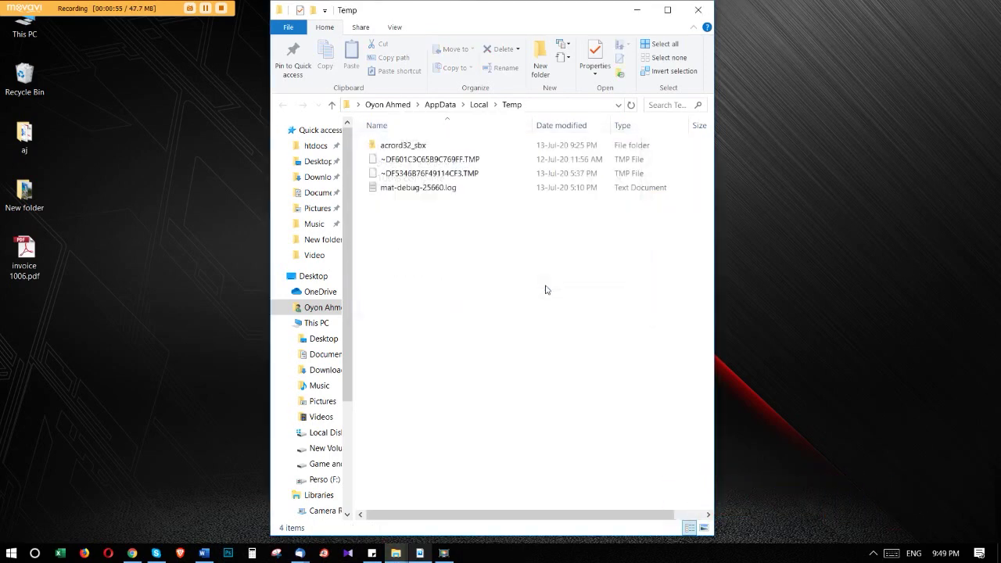
Retry permanently deleting the last four items, skip the locked ones, and close Temp.
drag(379, 244, 441, 135)
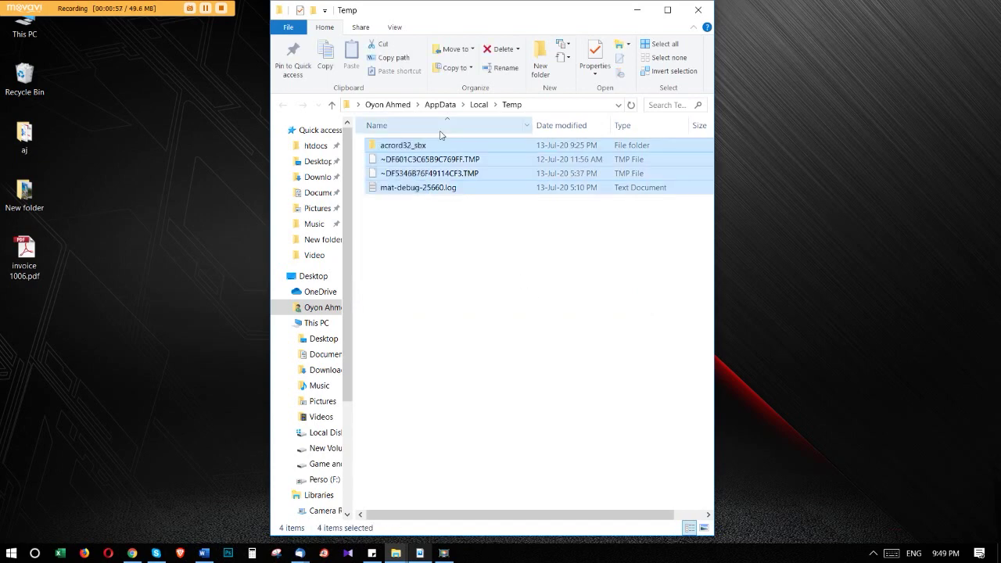
key(shift+Delete)
key(Return)
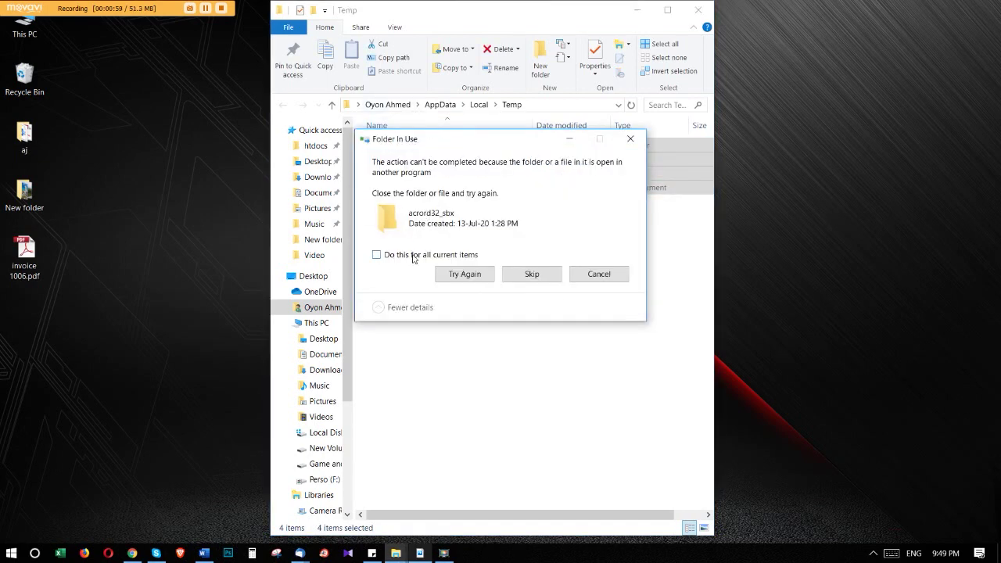
click(462, 278)
click(463, 279)
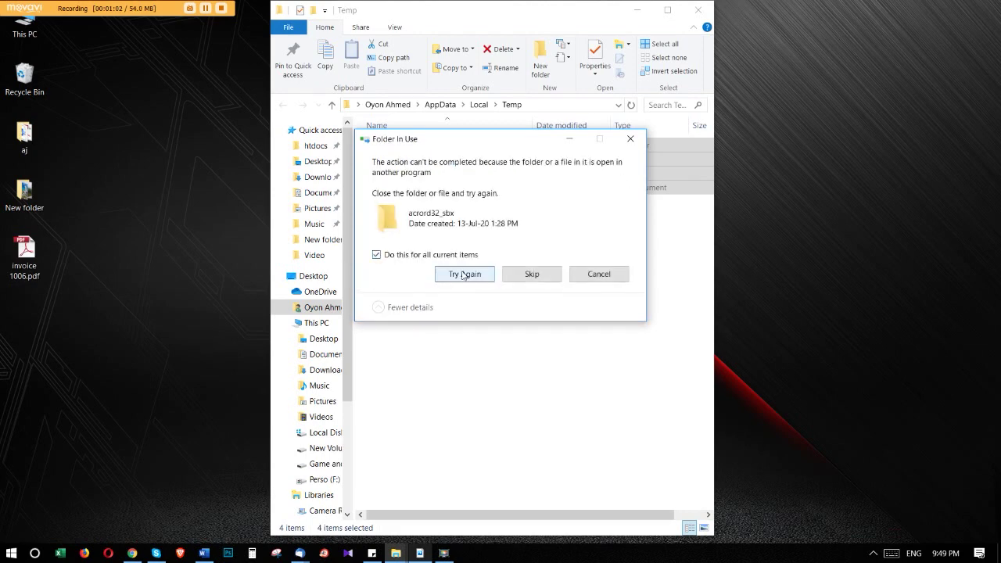
click(463, 275)
click(377, 254)
click(545, 273)
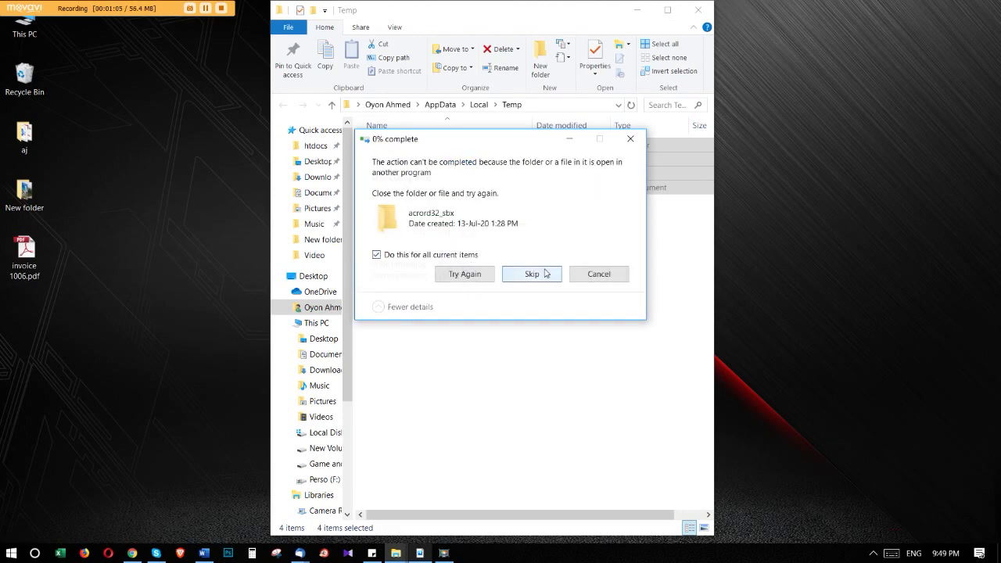
click(514, 256)
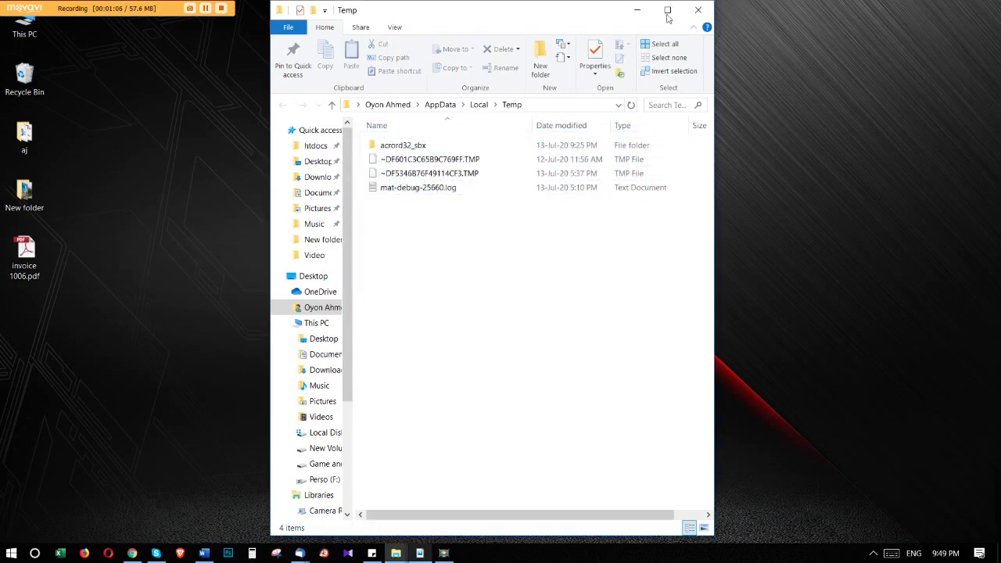
click(697, 10)
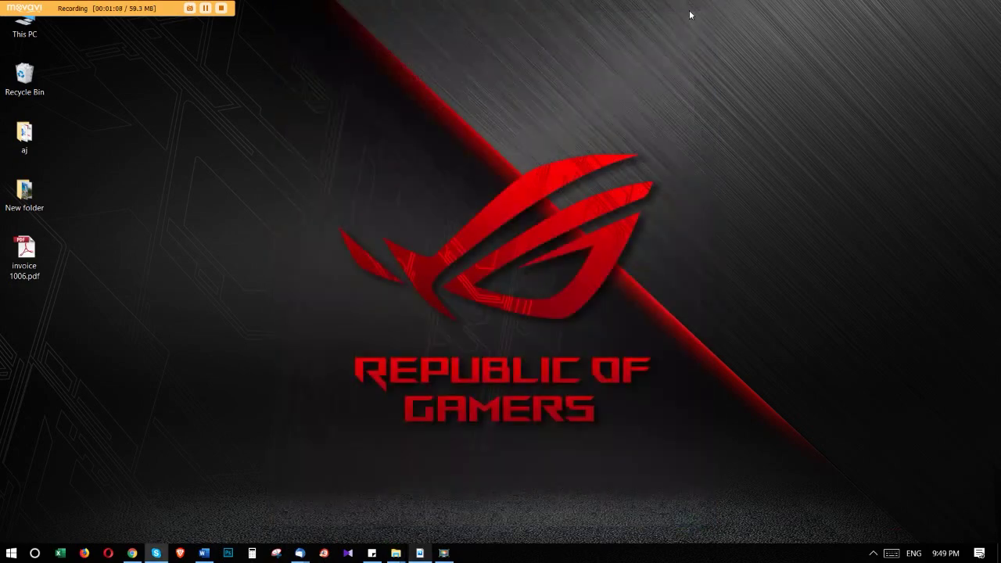
Run 'prefetch' from the Run dialog to reach the Prefetch folder's permission prompt.
click(12, 555)
text(run)
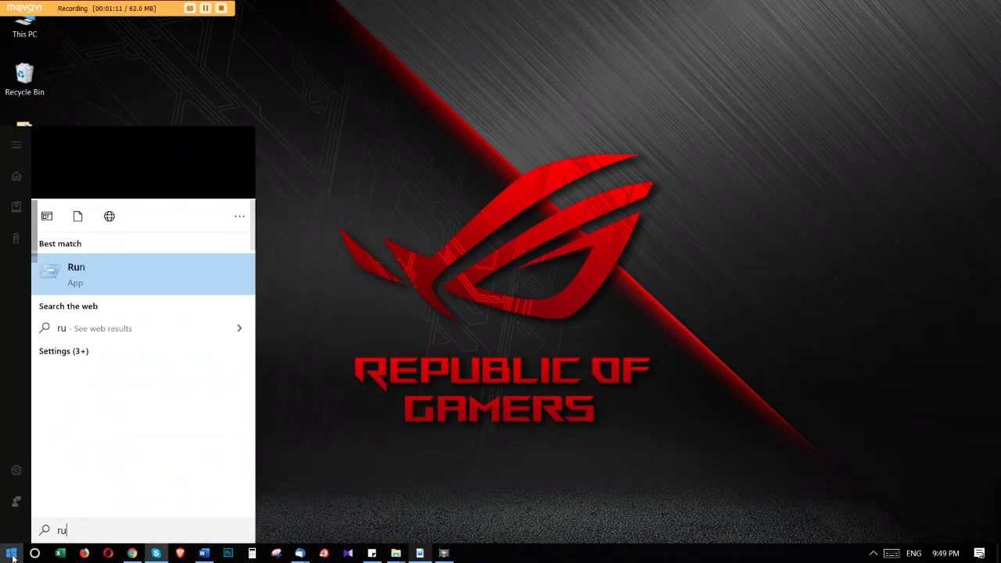
key(Return)
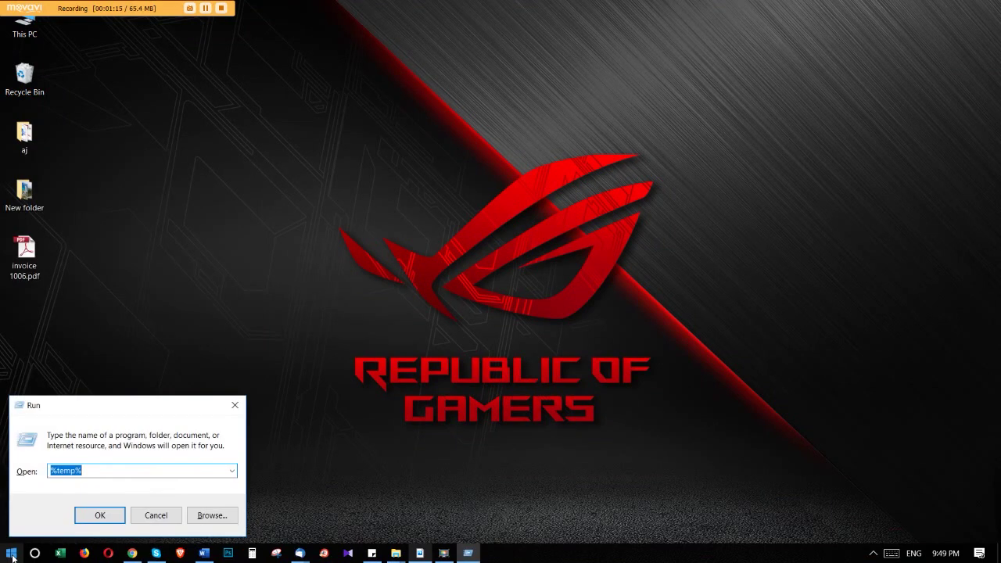
text(prefetch)
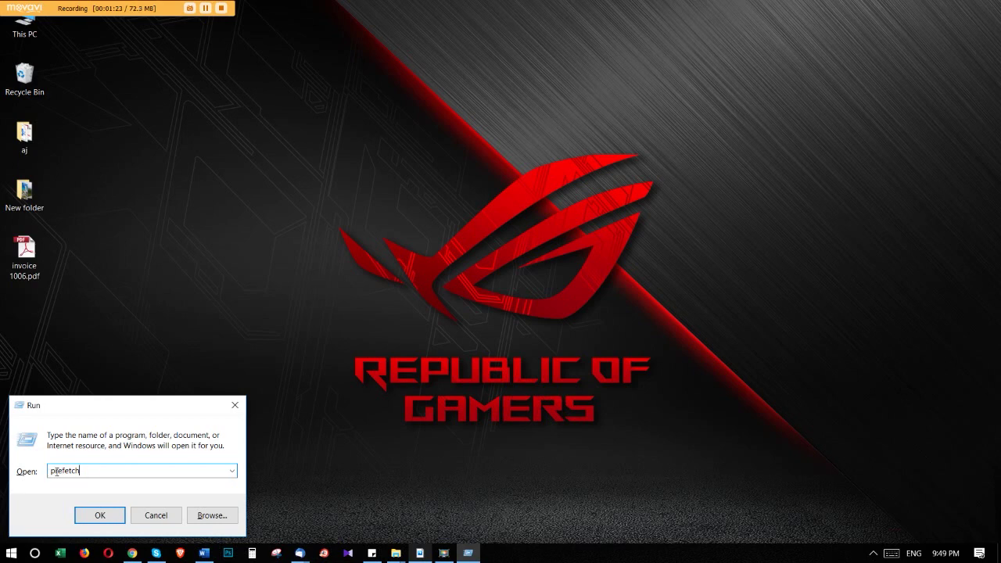
click(86, 510)
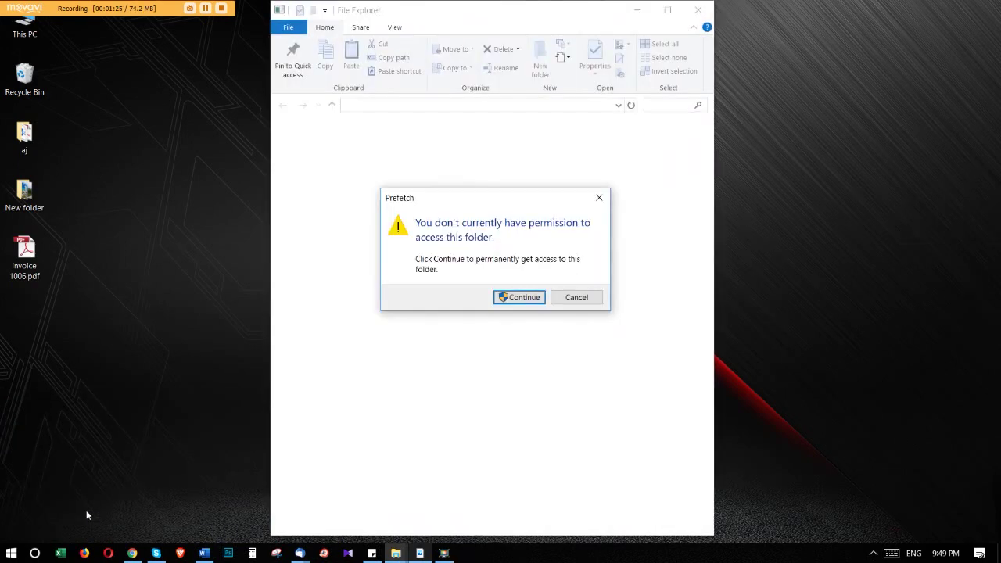
Grant access to Prefetch and permanently delete all its files, skipping the in-use one.
click(531, 298)
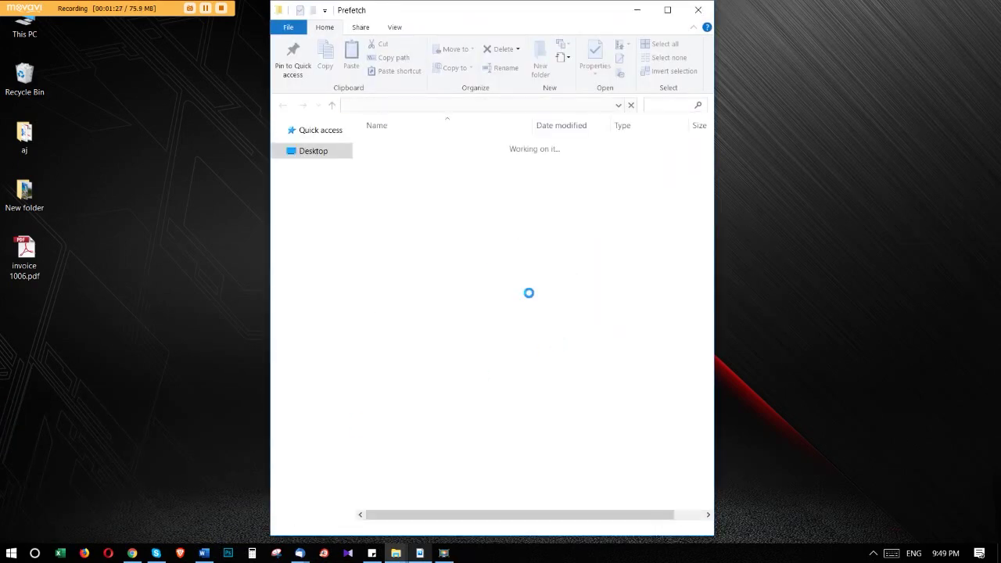
scroll(532, 297, down, 7)
scroll(595, 282, down, 2)
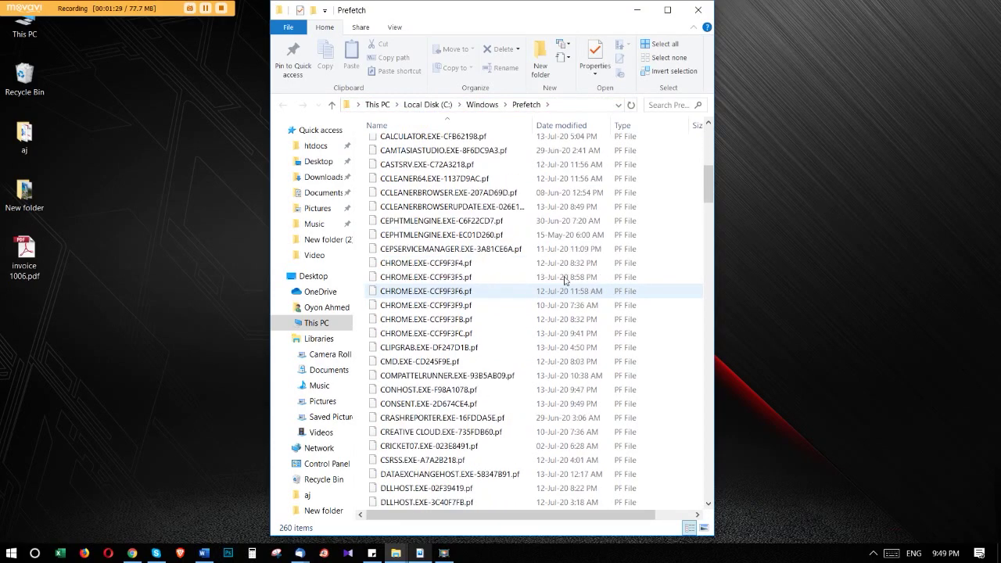
drag(704, 179, 711, 313)
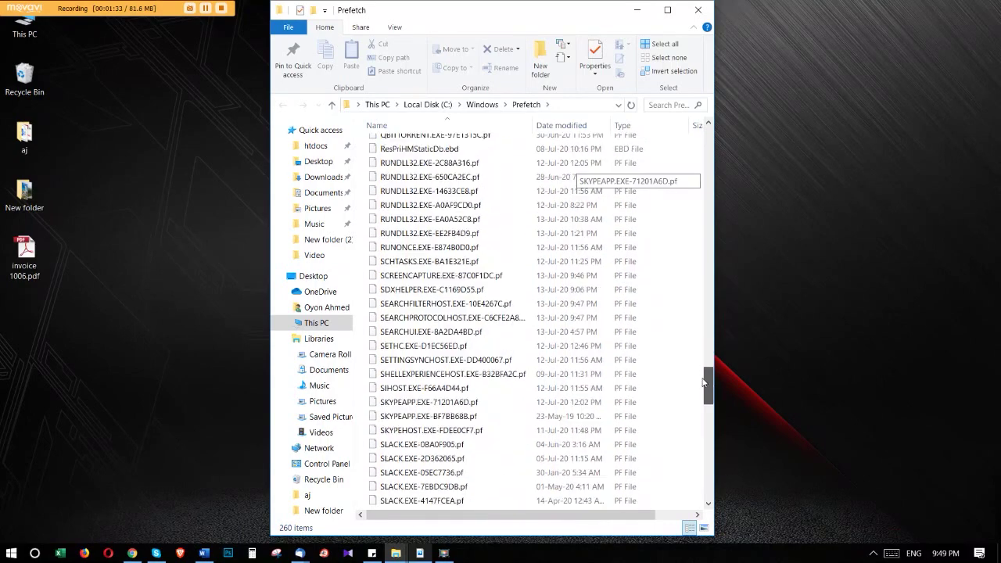
drag(710, 313, 696, 473)
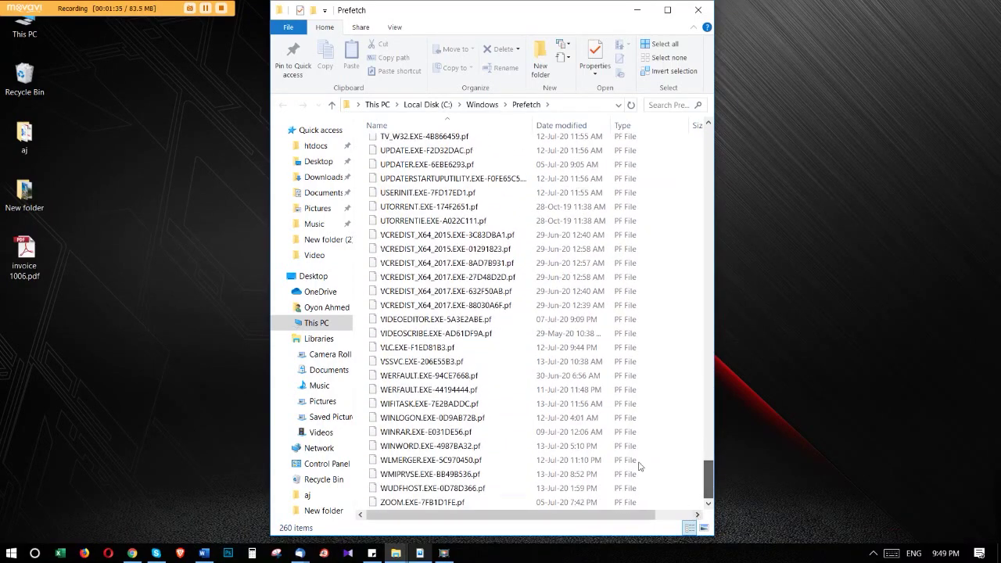
click(616, 433)
key(ctrl+a)
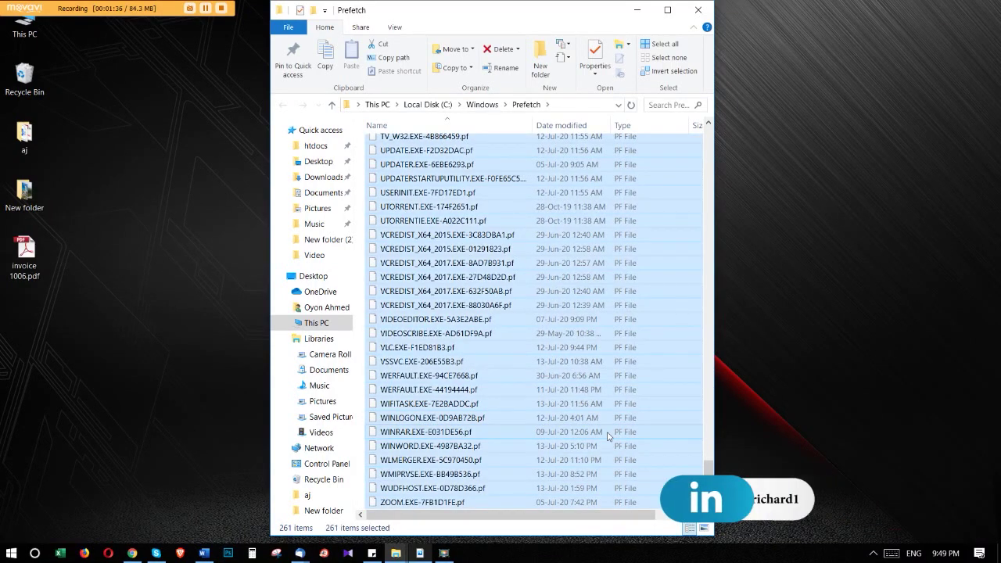
key(shift+Delete)
key(Return)
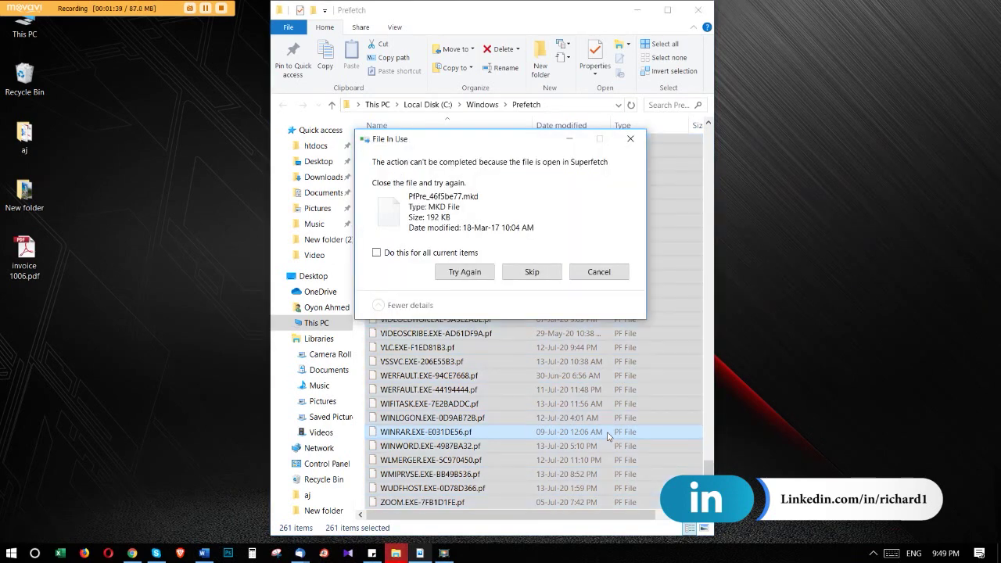
click(537, 279)
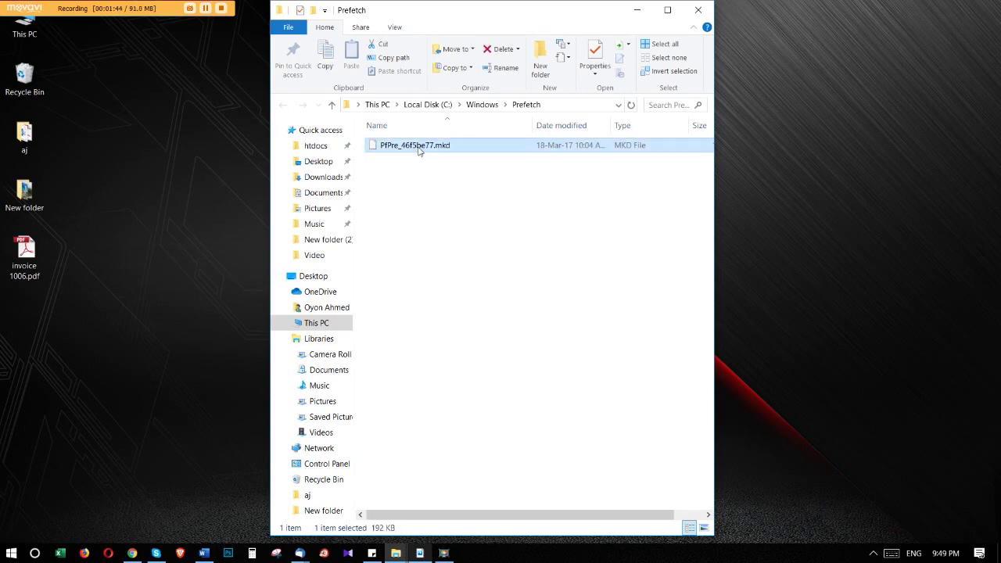
Retry deleting the Superfetch-locked file, give up, and close the Prefetch window.
key(shift+Delete)
key(Return)
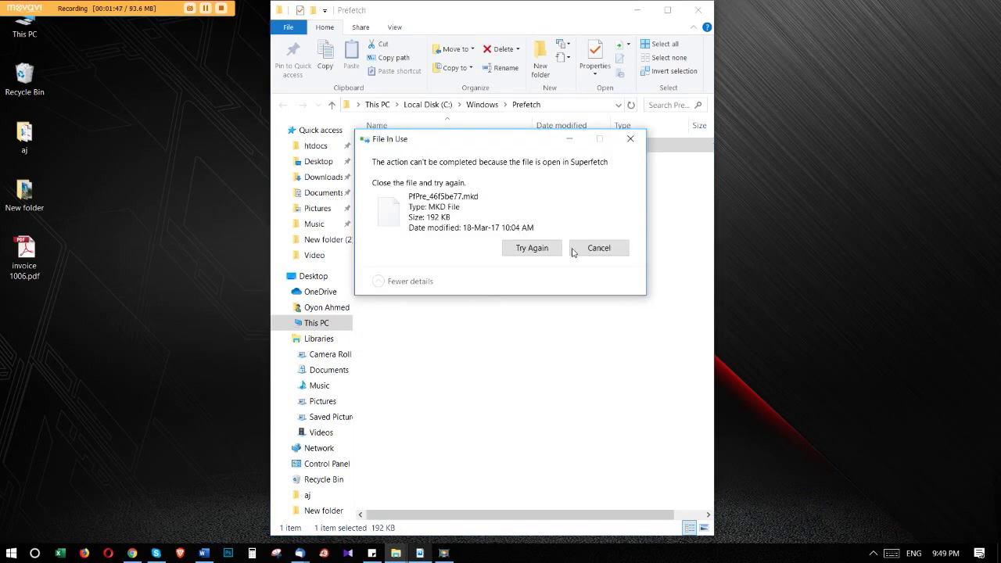
click(557, 255)
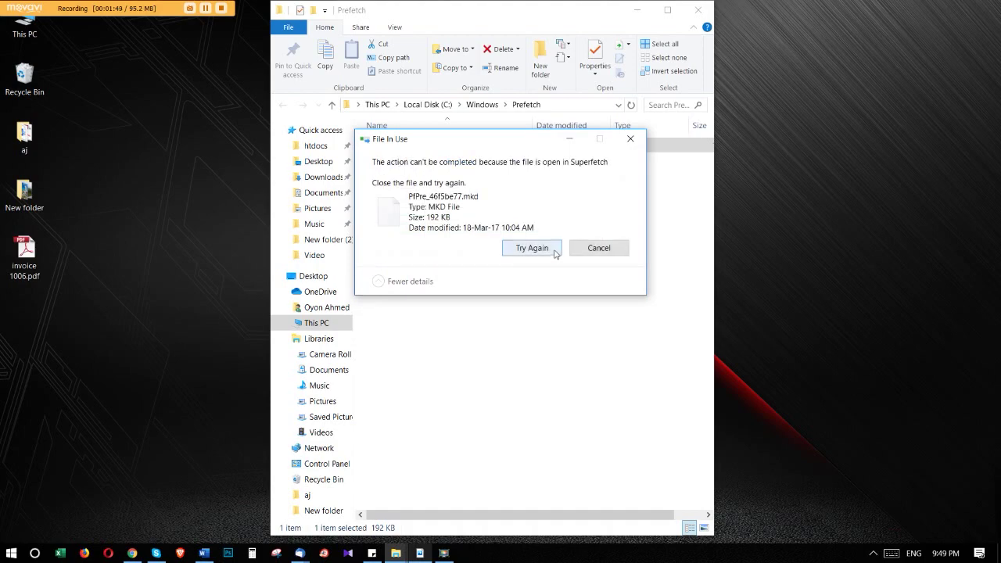
click(600, 248)
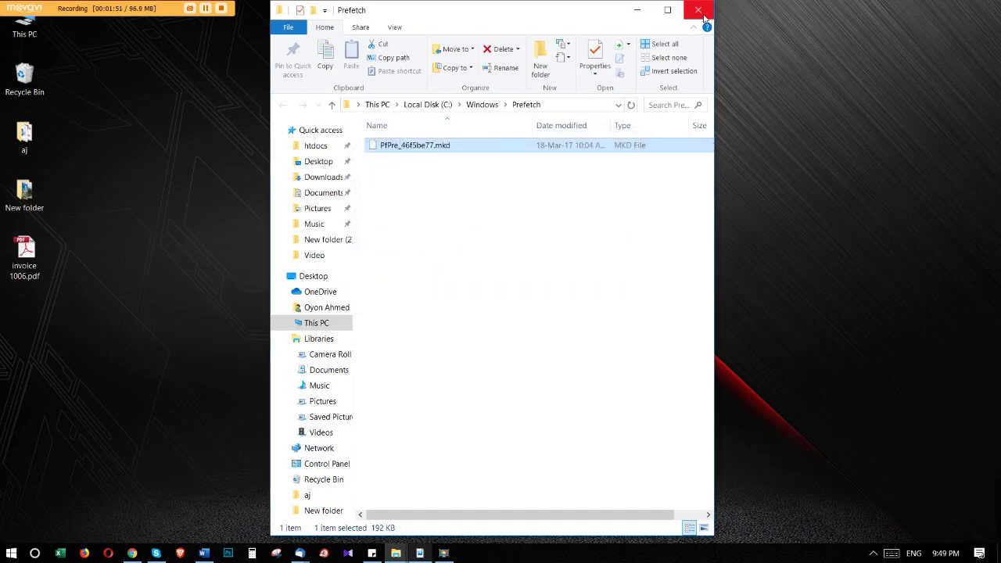
click(703, 12)
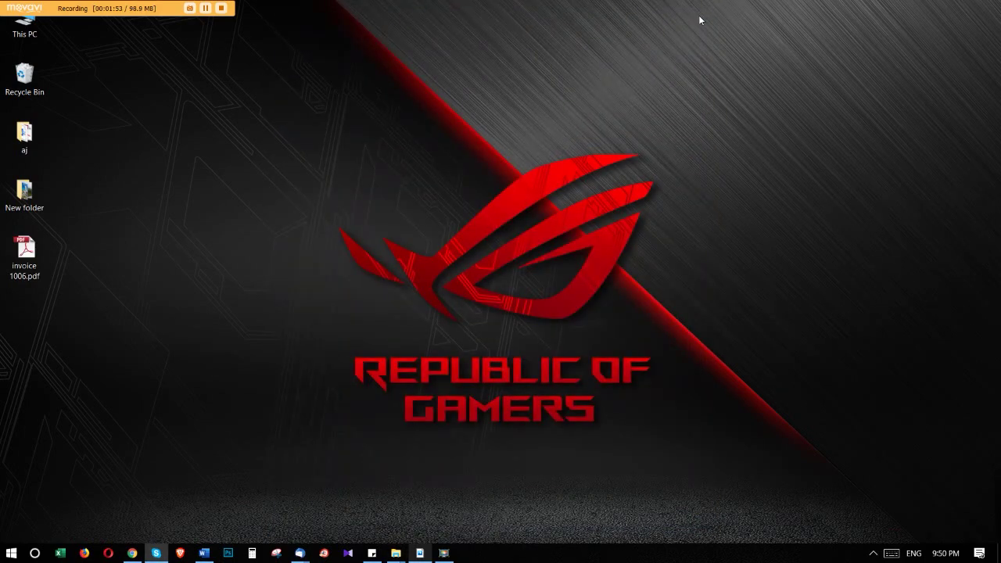
Launch Disk Cleanup on drive C: and rescan it including system files.
key(super)
text(di)
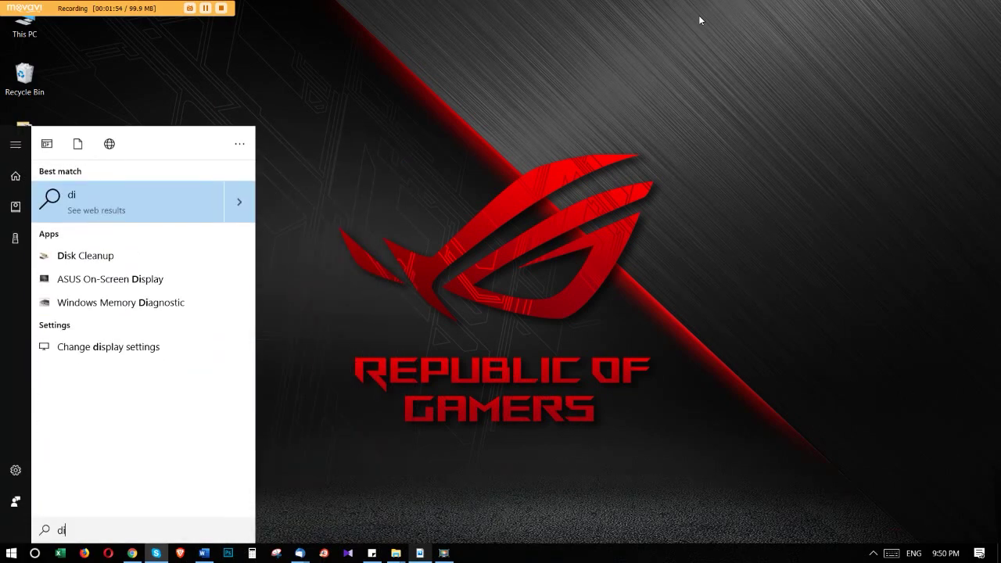
text(sk)
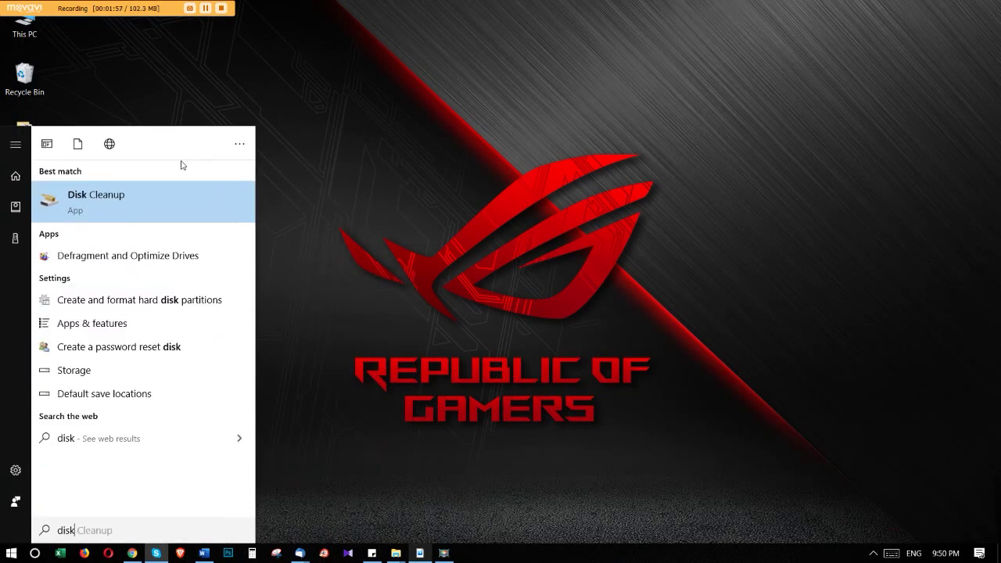
click(163, 195)
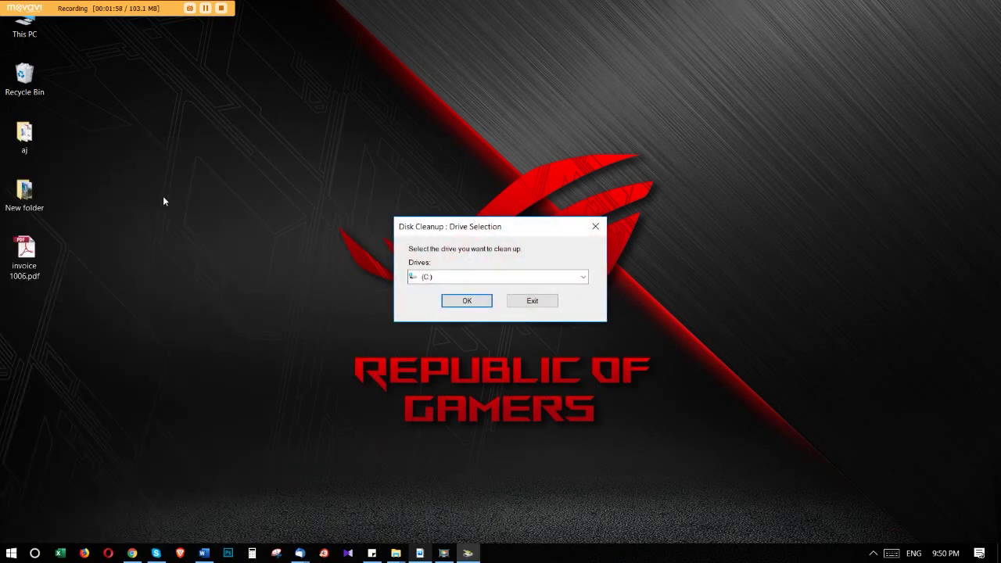
click(536, 278)
click(417, 291)
click(464, 300)
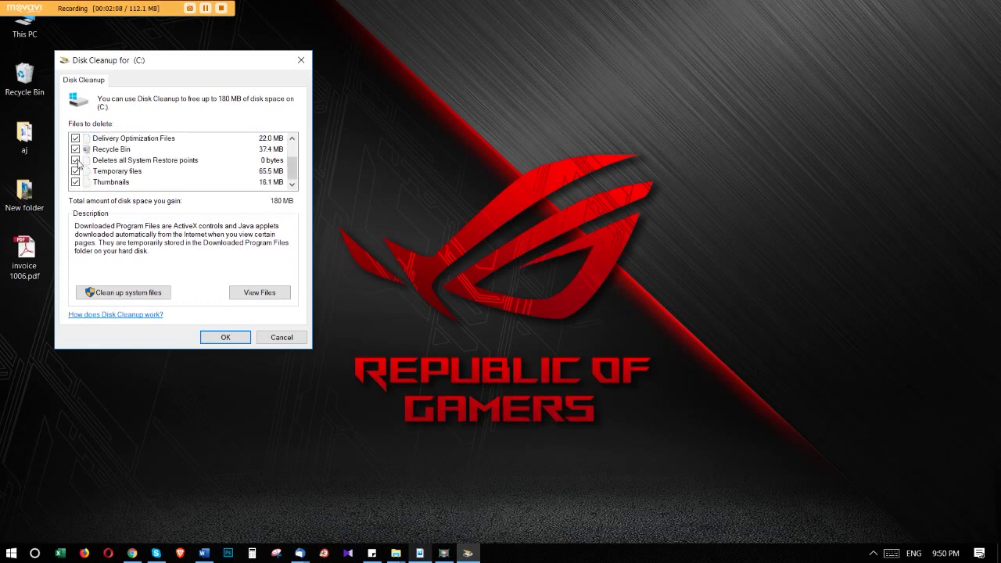
click(133, 294)
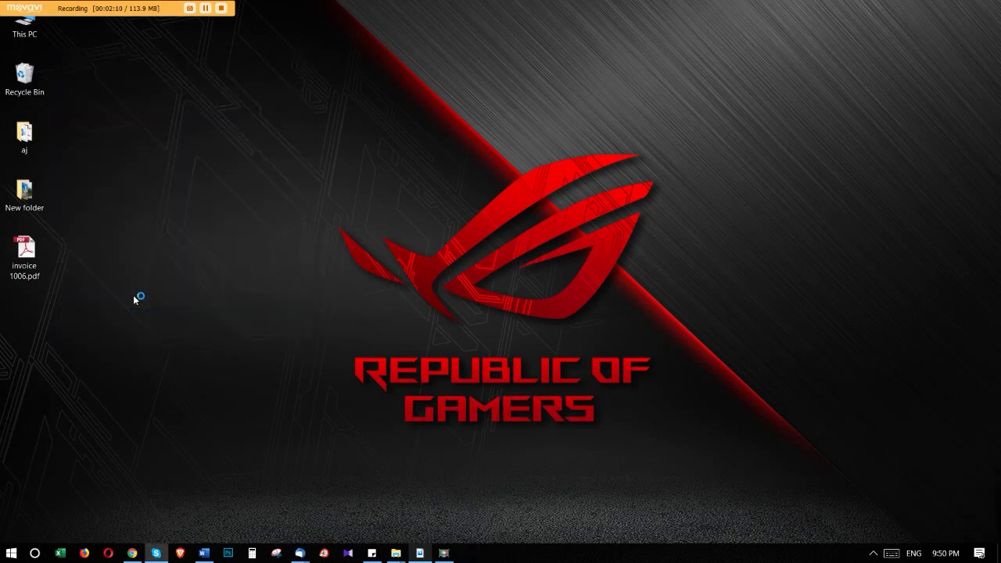
click(477, 302)
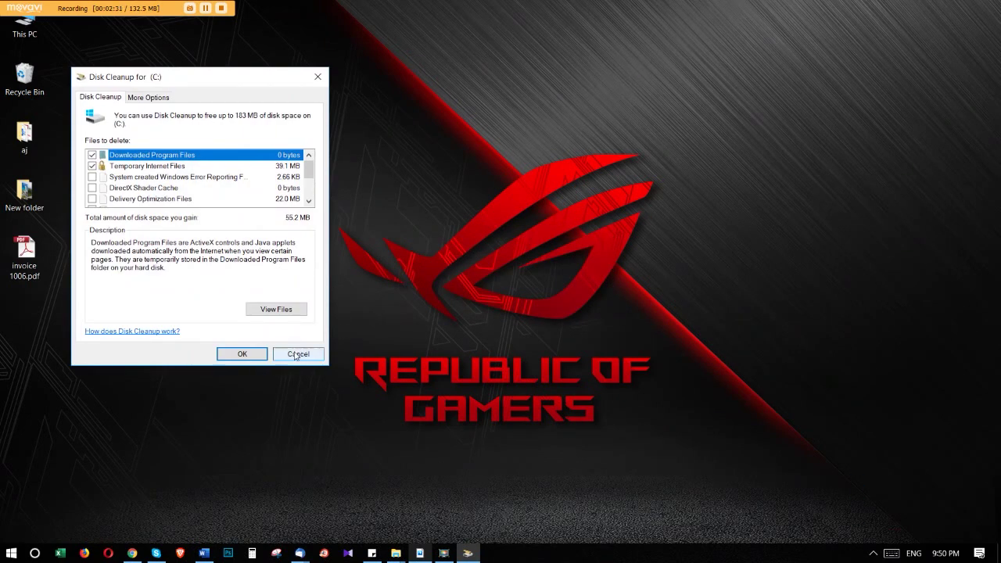
Tick Windows Error Reporting and Delivery Optimization Files, then delete C:'s 183 MB of files.
click(100, 178)
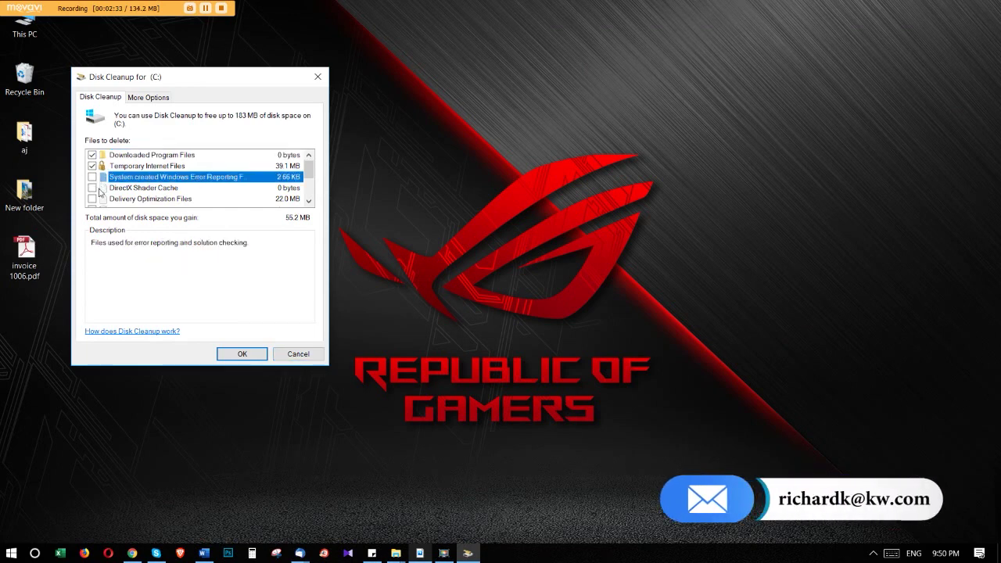
scroll(96, 186, down, 2)
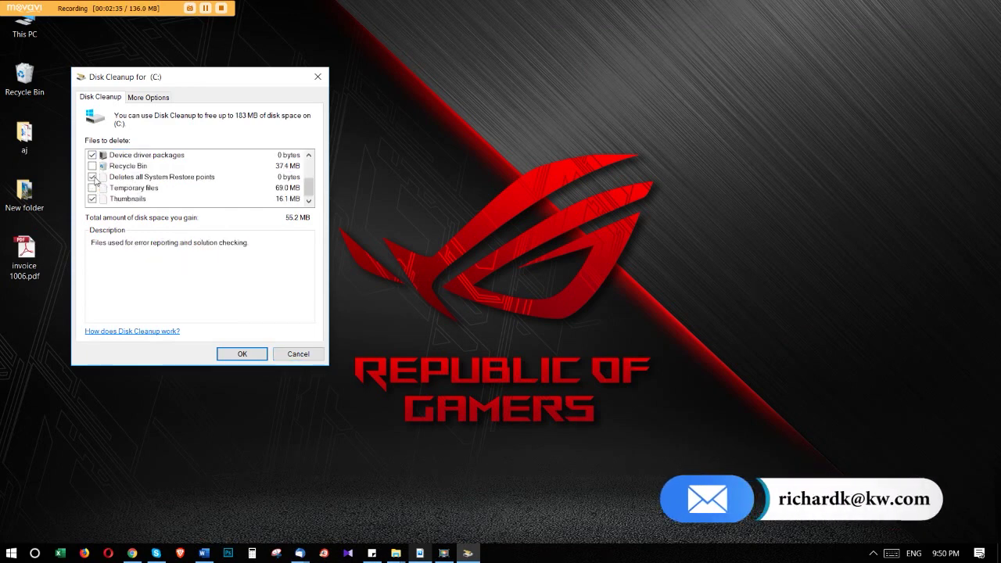
scroll(95, 171, up, 2)
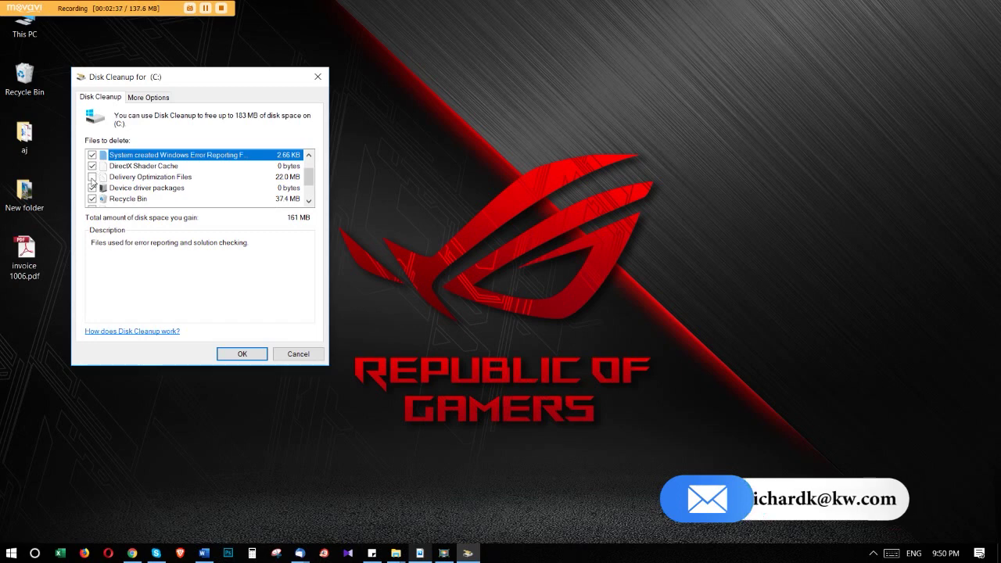
click(93, 177)
click(258, 354)
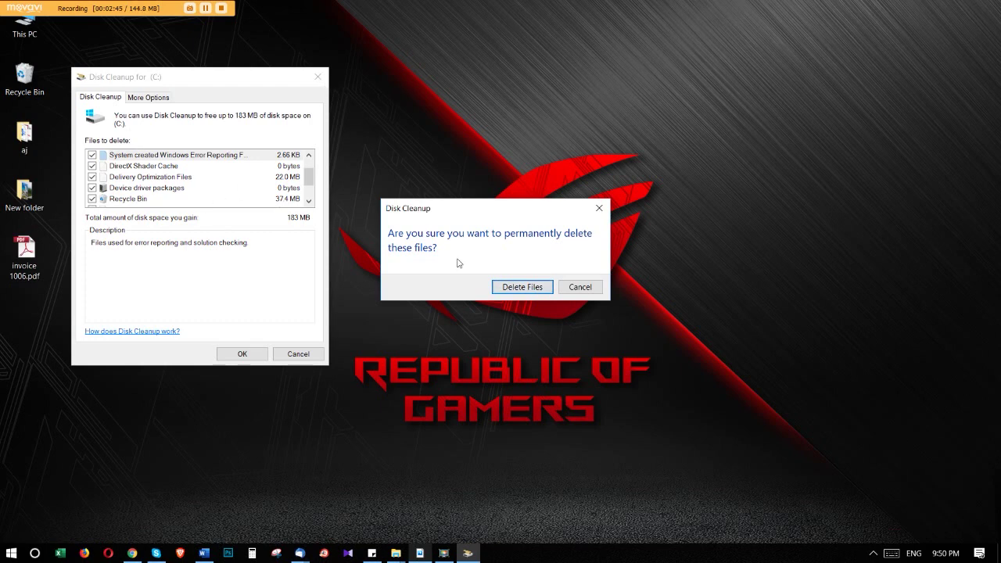
click(508, 287)
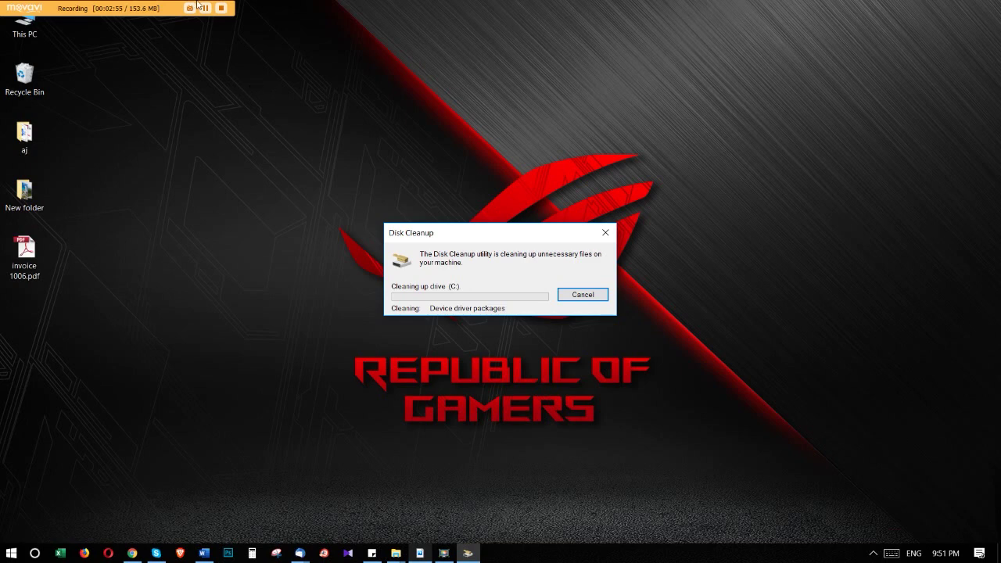
click(472, 277)
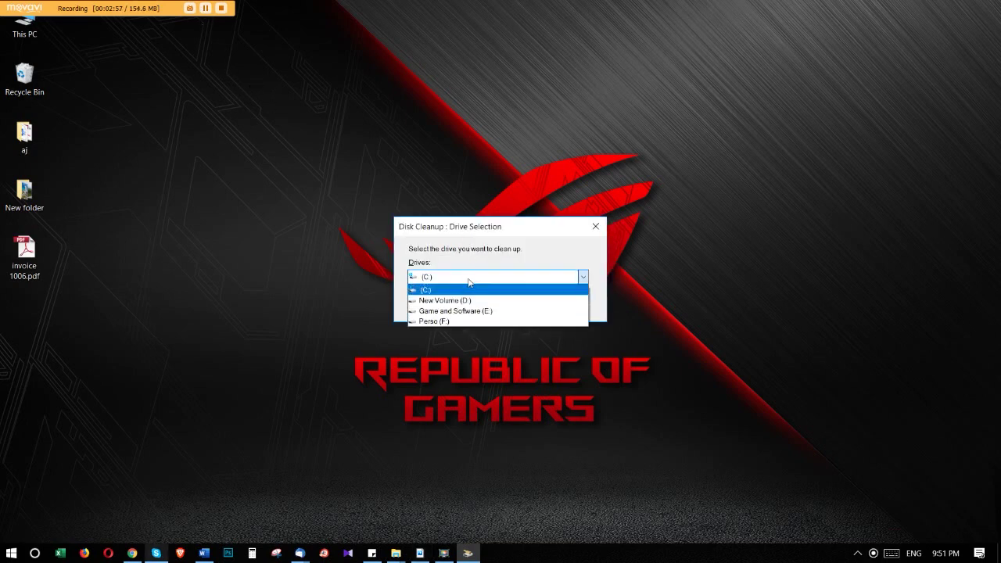
Choose New Volume (D:) and delete all its listed cleanup categories.
click(469, 300)
click(477, 305)
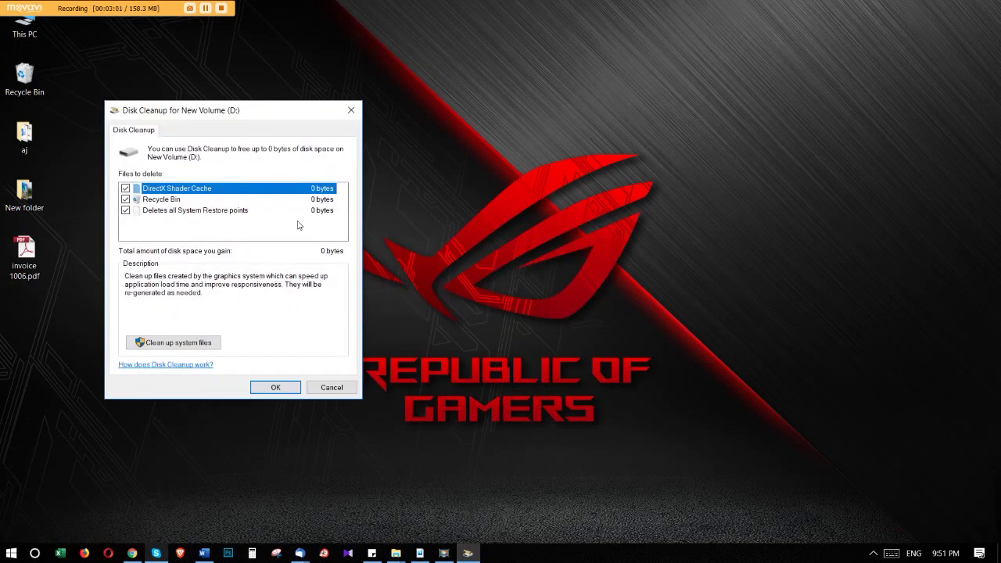
click(275, 389)
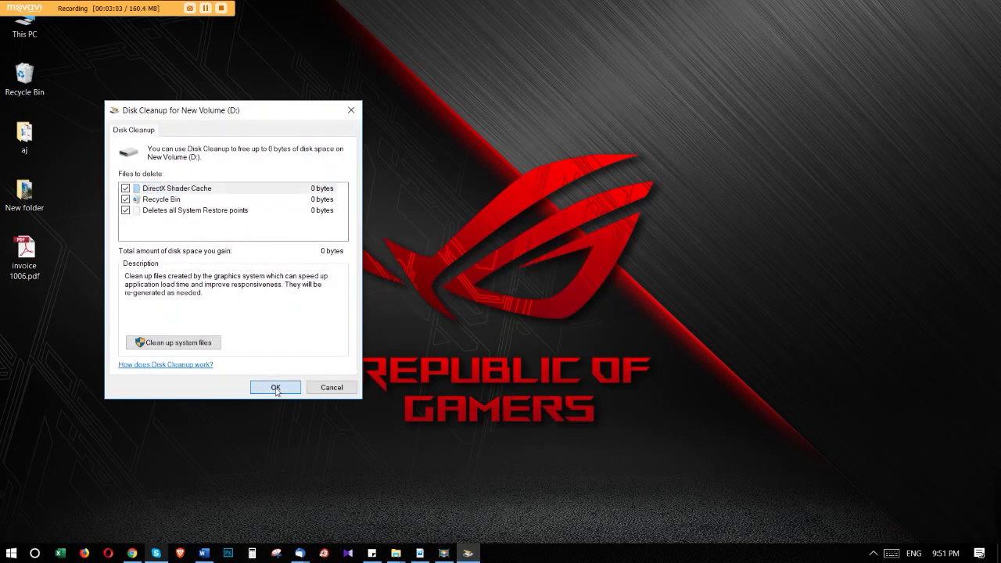
click(525, 291)
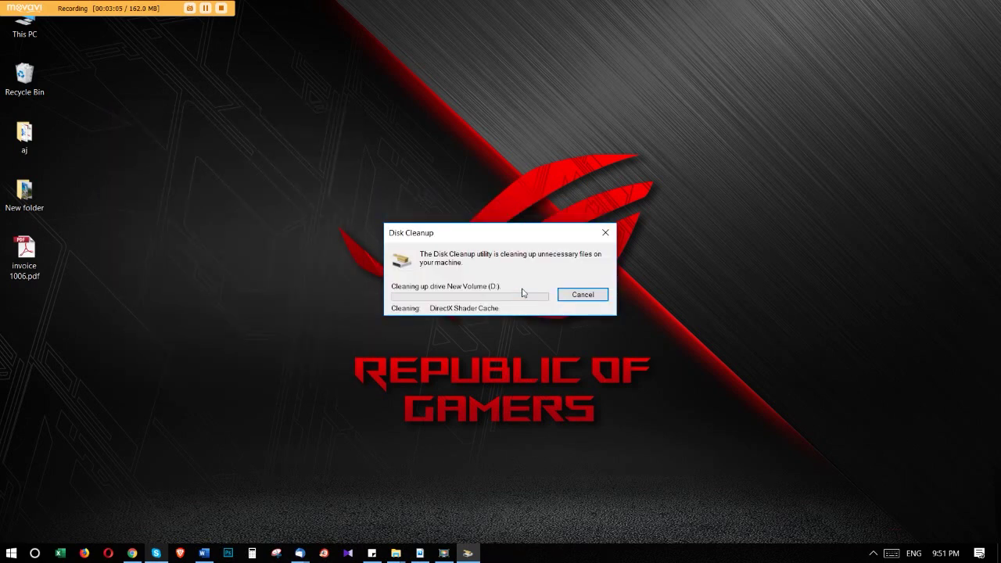